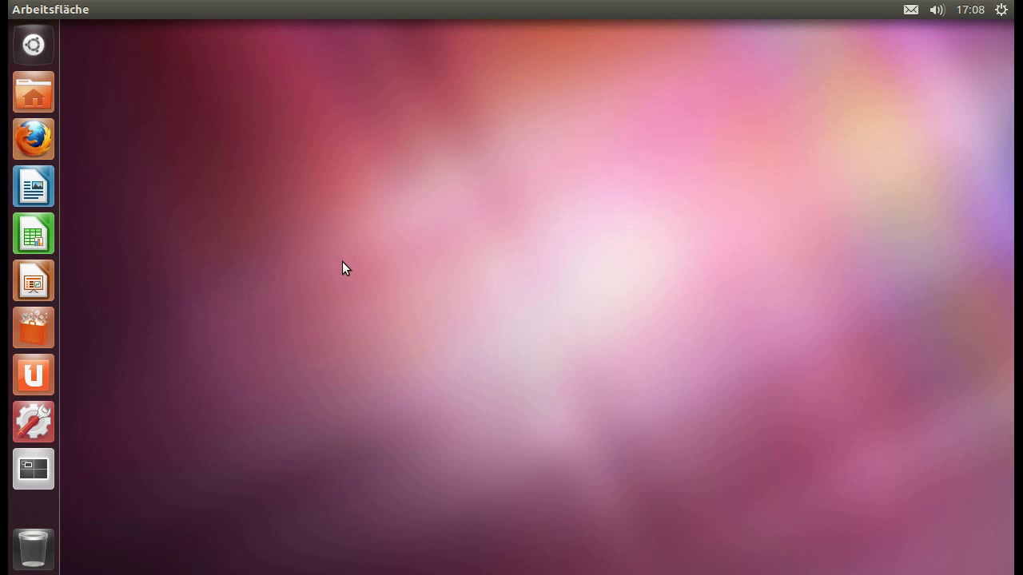
- Draw freehand lettering across the empty desktop with the screen annotation function and clear the drawing
{"action": "mouse_move", "coordinate": [197, 145]}
{"action": "left_mouse_down"}
{"action": "mouse_move", "coordinate": [176, 405]}
{"action": "mouse_move", "coordinate": [264, 237]}
{"action": "left_mouse_up"}
{"action": "mouse_move", "coordinate": [194, 328]}
{"action": "left_mouse_down"}
{"action": "mouse_move", "coordinate": [231, 187]}
{"action": "mouse_move", "coordinate": [326, 318]}
{"action": "left_mouse_up"}
{"action": "mouse_move", "coordinate": [329, 373]}
{"action": "left_mouse_down"}
{"action": "mouse_move", "coordinate": [365, 169]}
{"action": "mouse_move", "coordinate": [372, 426]}
{"action": "left_mouse_up"}
{"action": "left_click_drag", "start_coordinate": [309, 151], "coordinate": [444, 157]}
{"action": "mouse_move", "coordinate": [440, 238]}
{"action": "left_mouse_down"}
{"action": "mouse_move", "coordinate": [479, 373]}
{"action": "mouse_move", "coordinate": [562, 381]}
{"action": "mouse_move", "coordinate": [653, 220]}
{"action": "mouse_move", "coordinate": [616, 418]}
{"action": "left_mouse_up"}
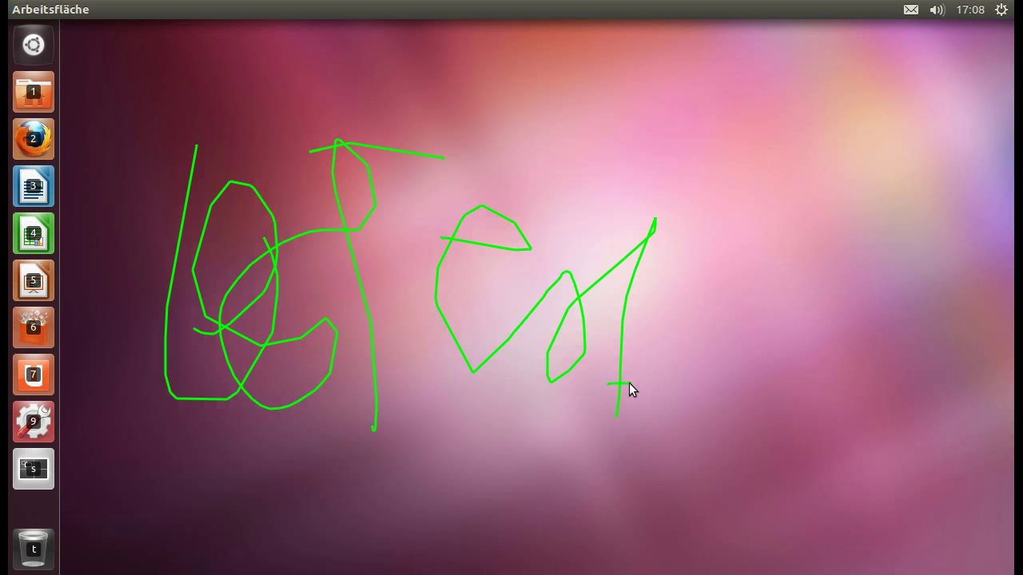
{"action": "key", "text": "super+k"}
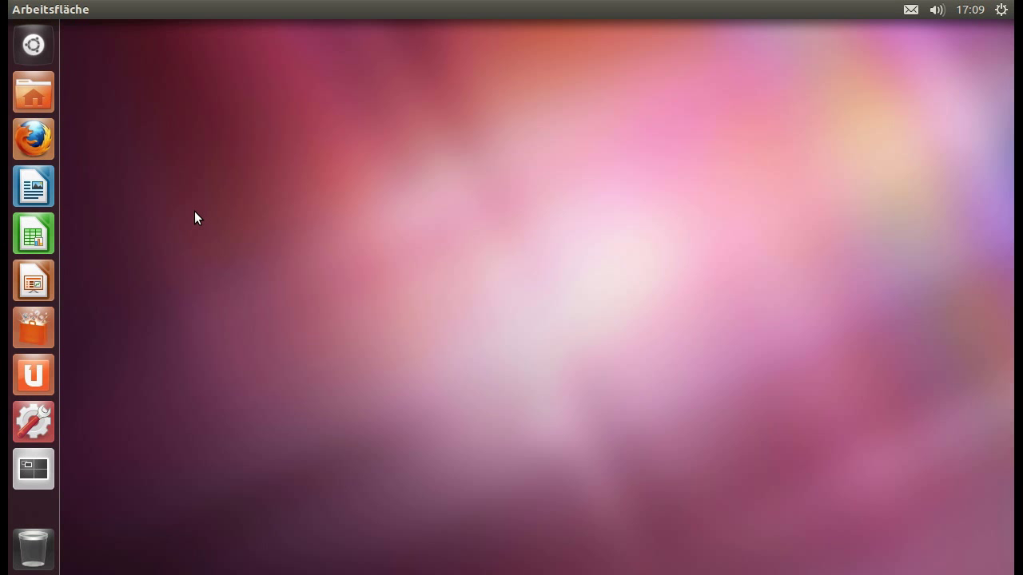
- Open the Ubuntu Software-Center and search all applications for "compiz"
{"action": "left_click", "coordinate": [30, 328]}
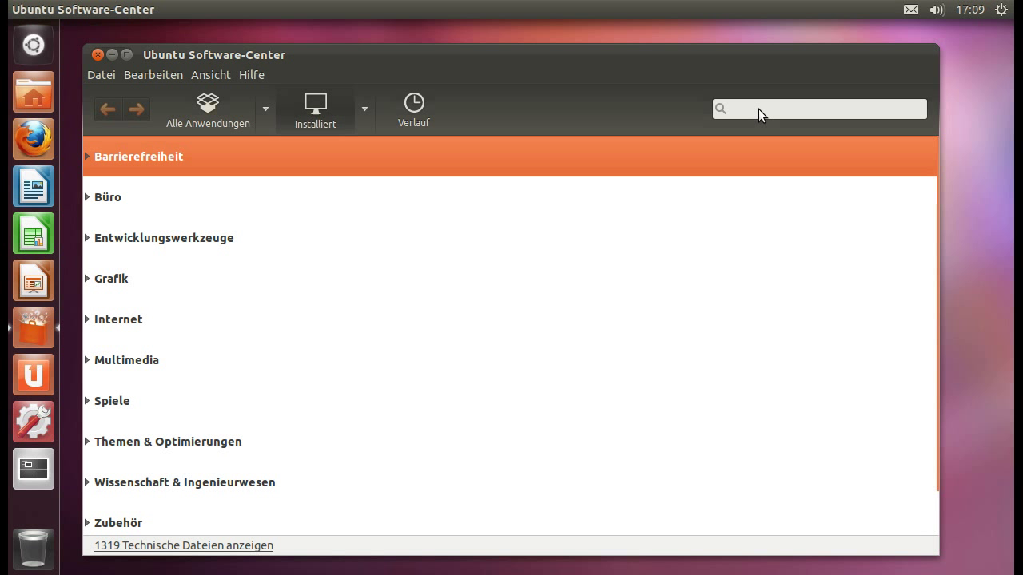
{"action": "left_click", "coordinate": [220, 103]}
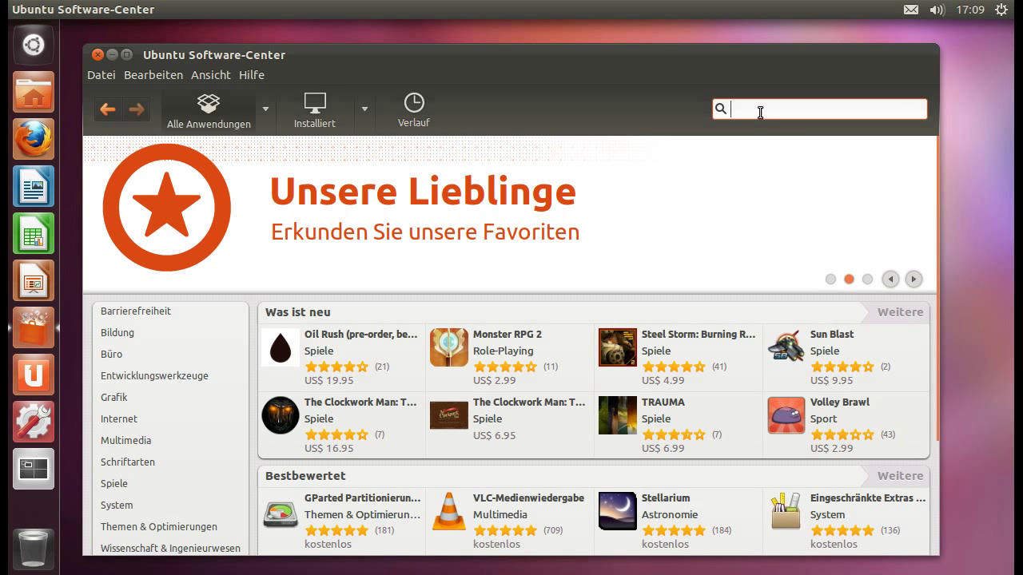
{"action": "type", "text": "compiz"}
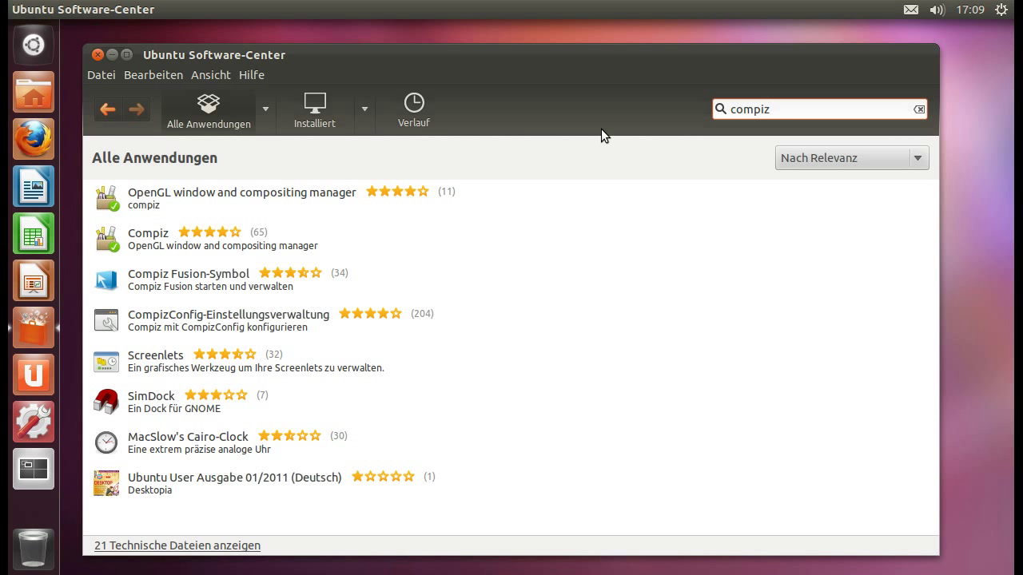
- Install CompizConfig-Einstellungsverwaltung from the search results and close the Software-Center
{"action": "left_click", "coordinate": [368, 231]}
{"action": "left_click", "coordinate": [360, 206]}
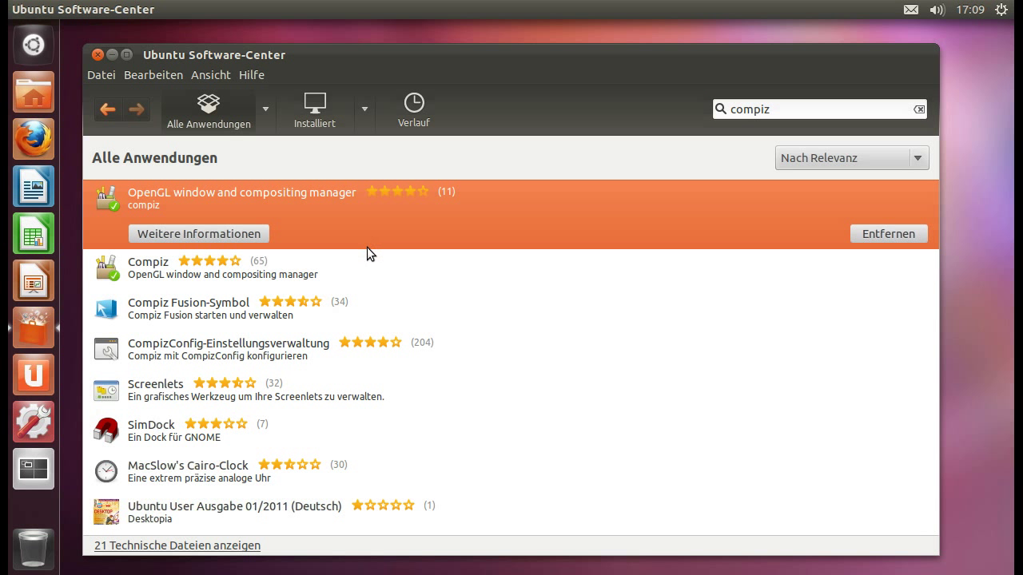
{"action": "left_click", "coordinate": [363, 273]}
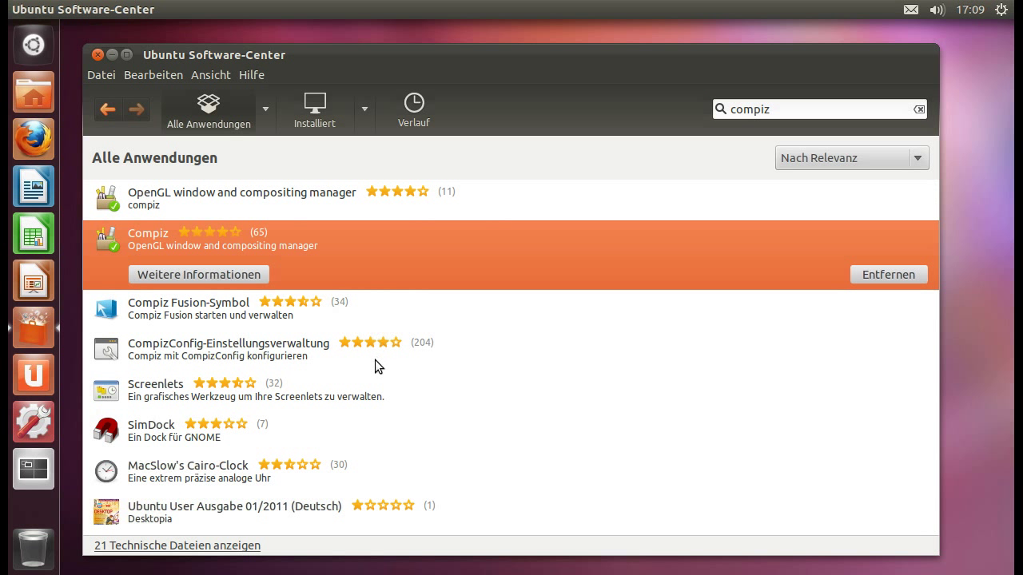
{"action": "left_click", "coordinate": [237, 358]}
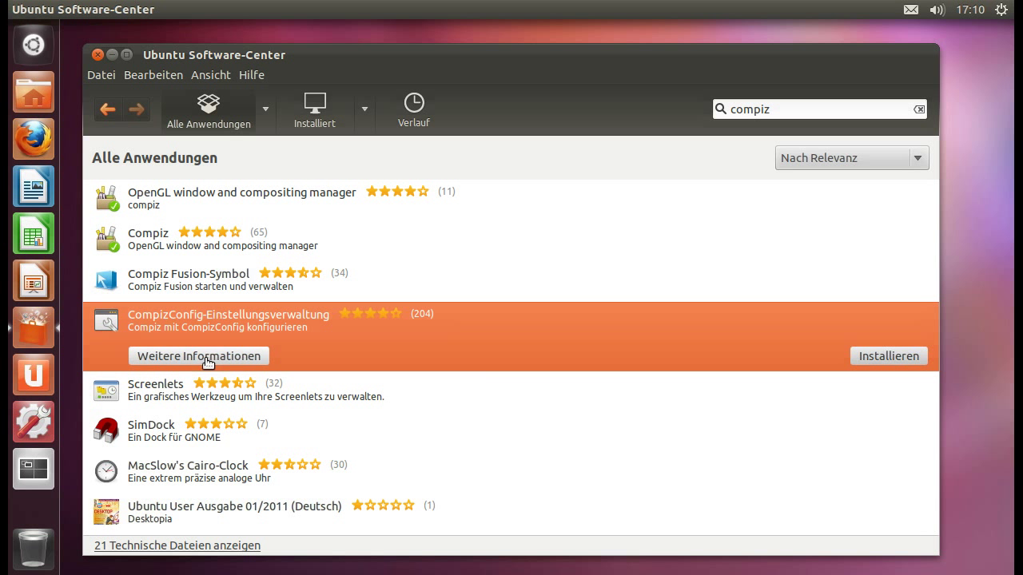
{"action": "left_click", "coordinate": [876, 360]}
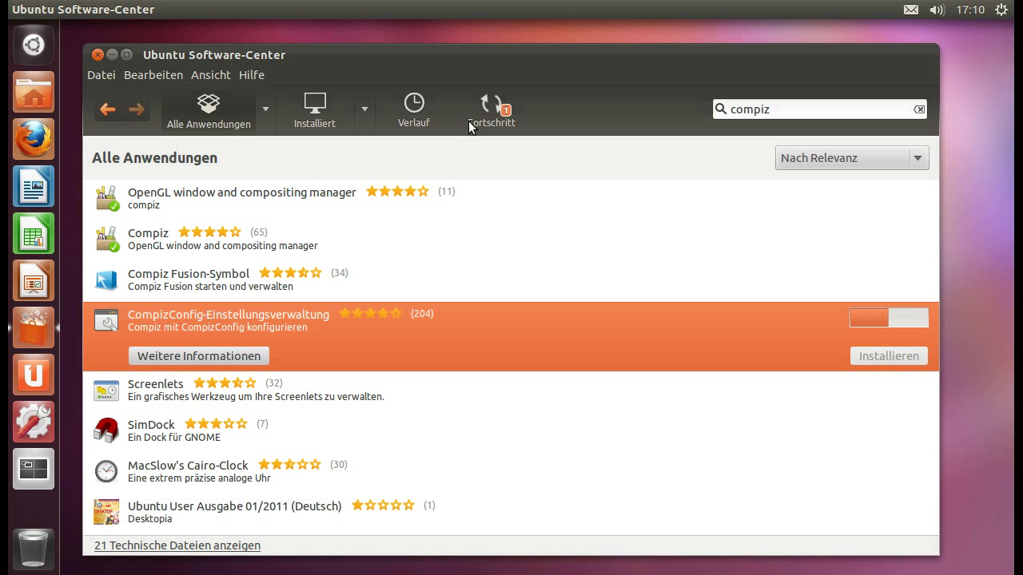
{"action": "left_click", "coordinate": [485, 121]}
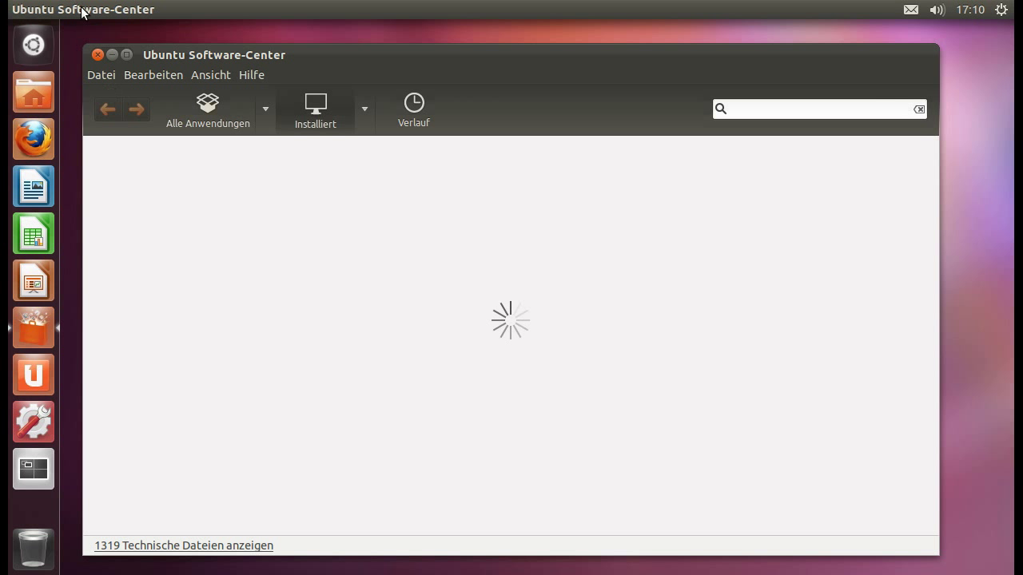
{"action": "left_click", "coordinate": [97, 56]}
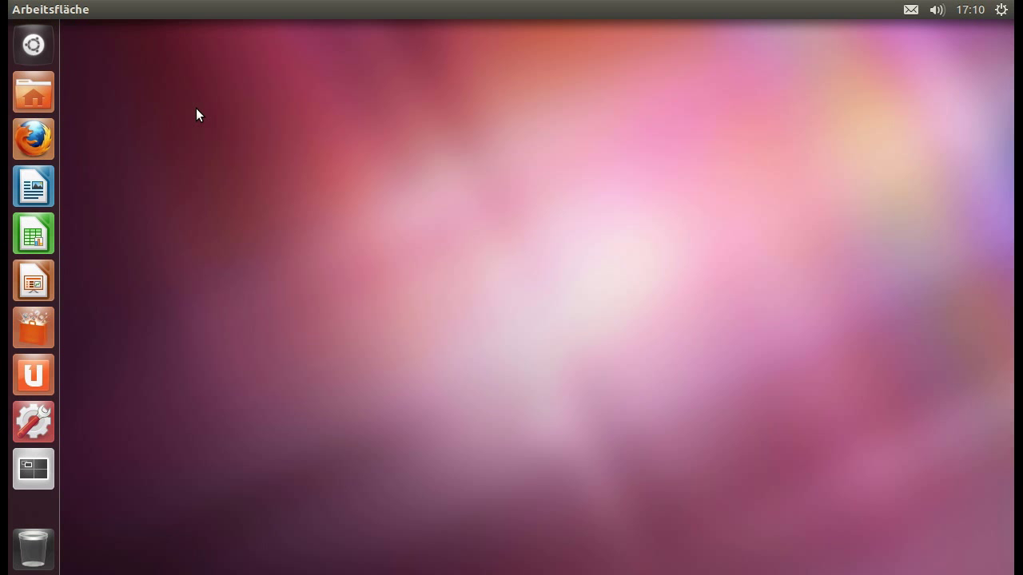
- Find "compiz" in the Dash, launch the CompizConfig Einstellungs-Manager and move its window away from the launcher
{"action": "key", "text": "super"}
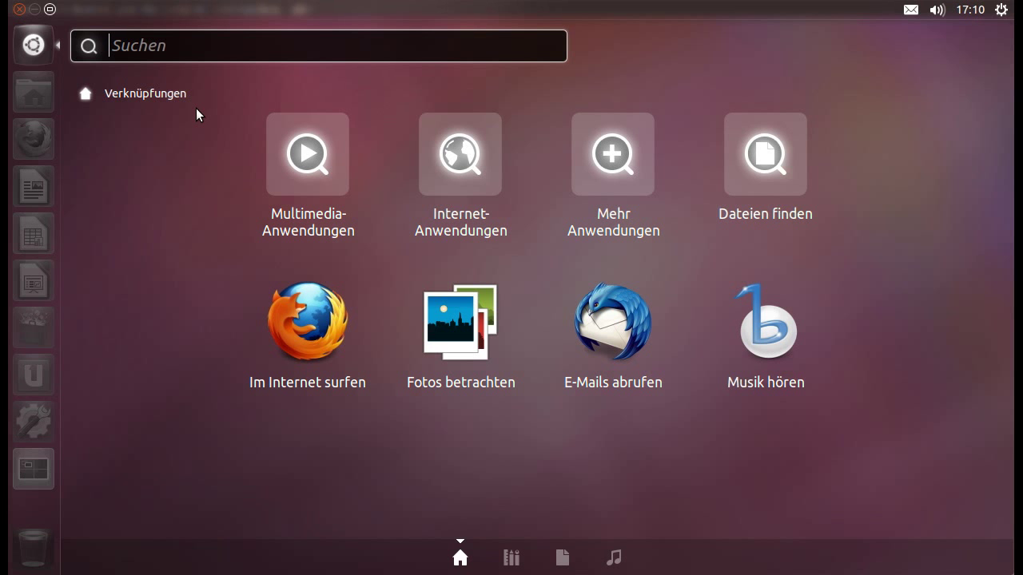
{"action": "key", "text": "super"}
{"action": "key", "text": "super"}
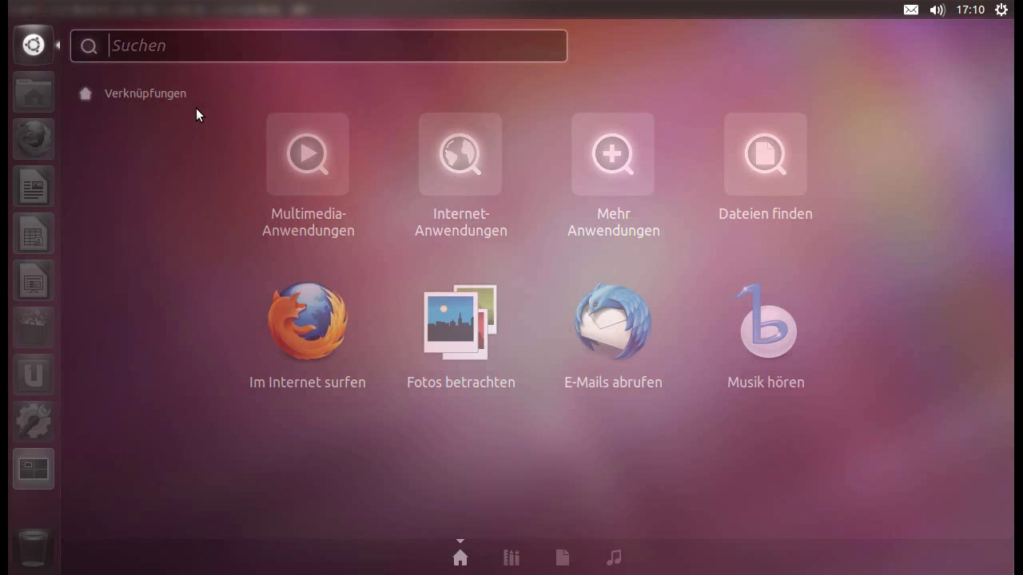
{"action": "left_click", "coordinate": [144, 50]}
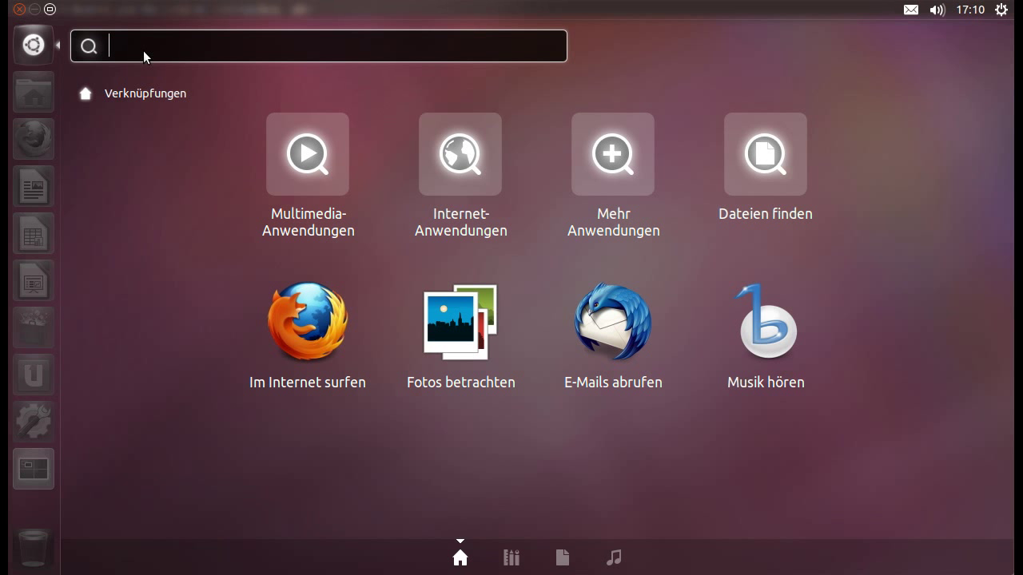
{"action": "type", "text": "compiz"}
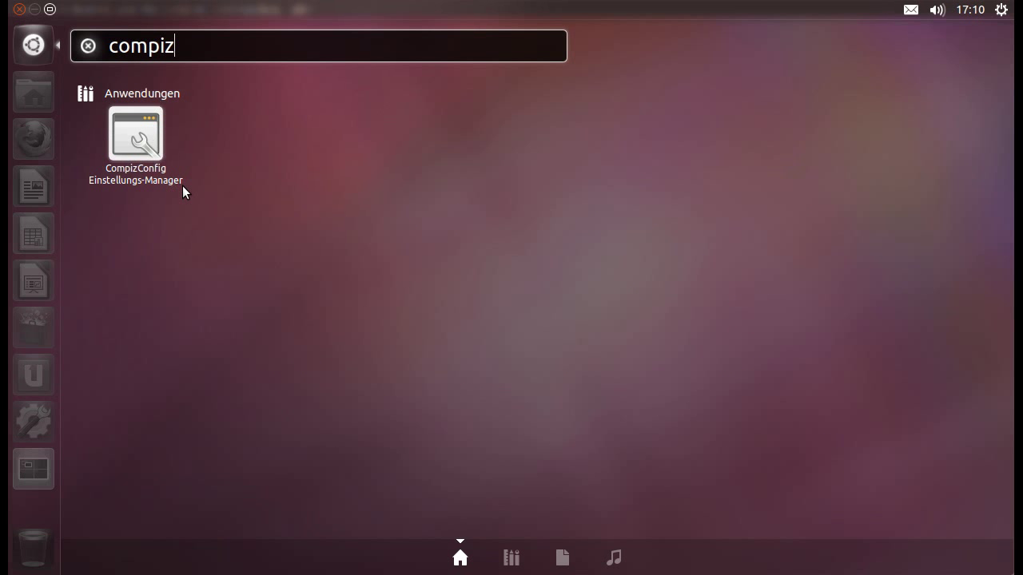
{"action": "left_click", "coordinate": [145, 150]}
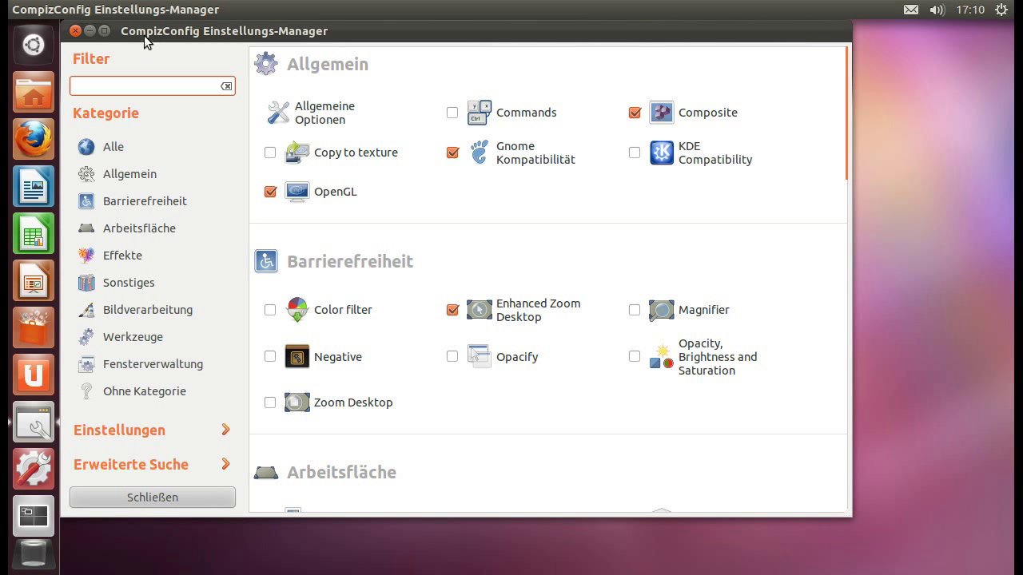
{"action": "left_click_drag", "start_coordinate": [146, 39], "coordinate": [284, 30]}
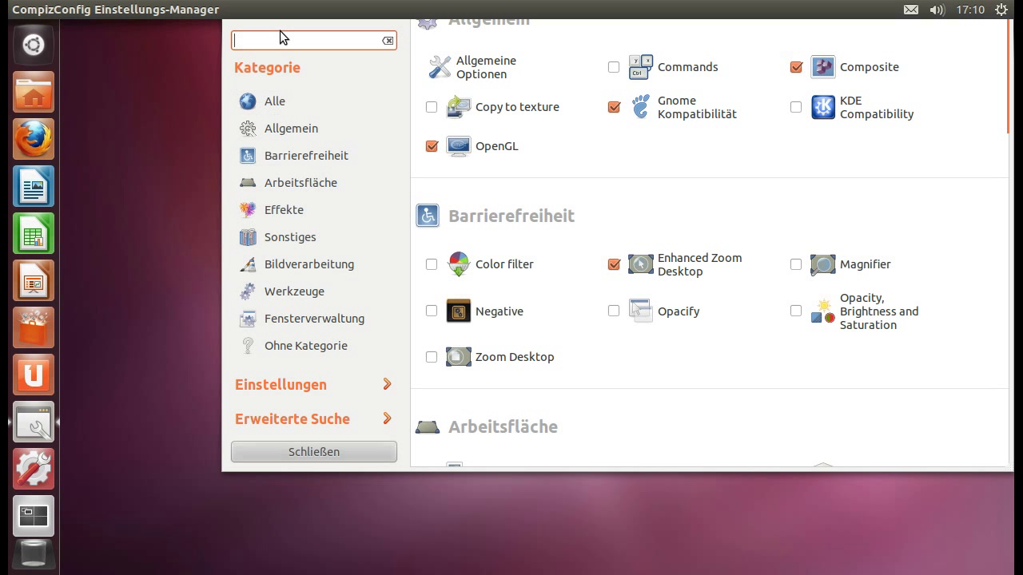
- Look through the Allgemein, Arbeitsfläche and Sonstiges plugin categories, return to Alle, and temporarily mark the category list with freehand strokes
{"action": "left_click", "coordinate": [285, 126]}
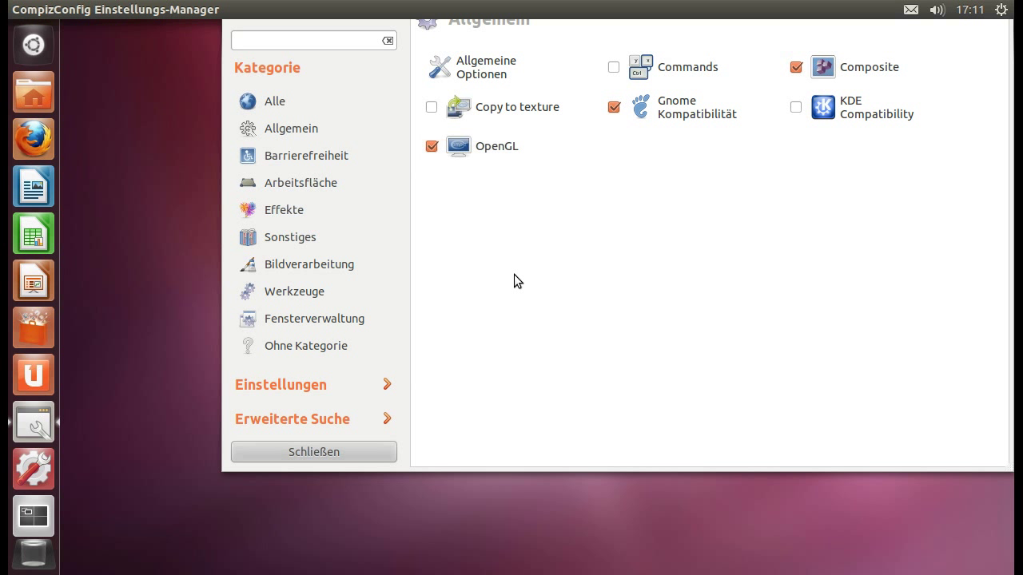
{"action": "left_click", "coordinate": [345, 177]}
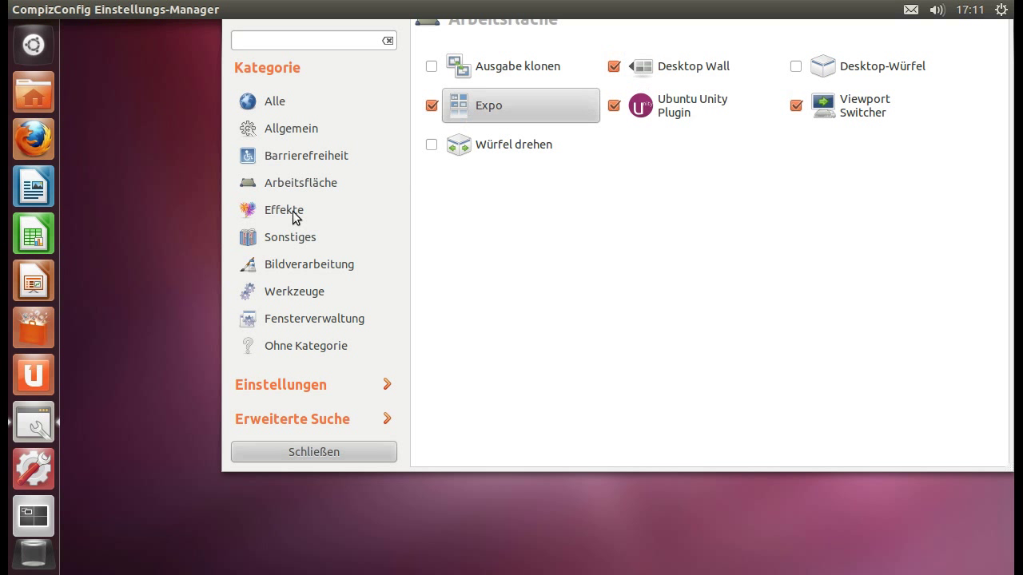
{"action": "left_click", "coordinate": [301, 237]}
{"action": "left_click", "coordinate": [293, 104]}
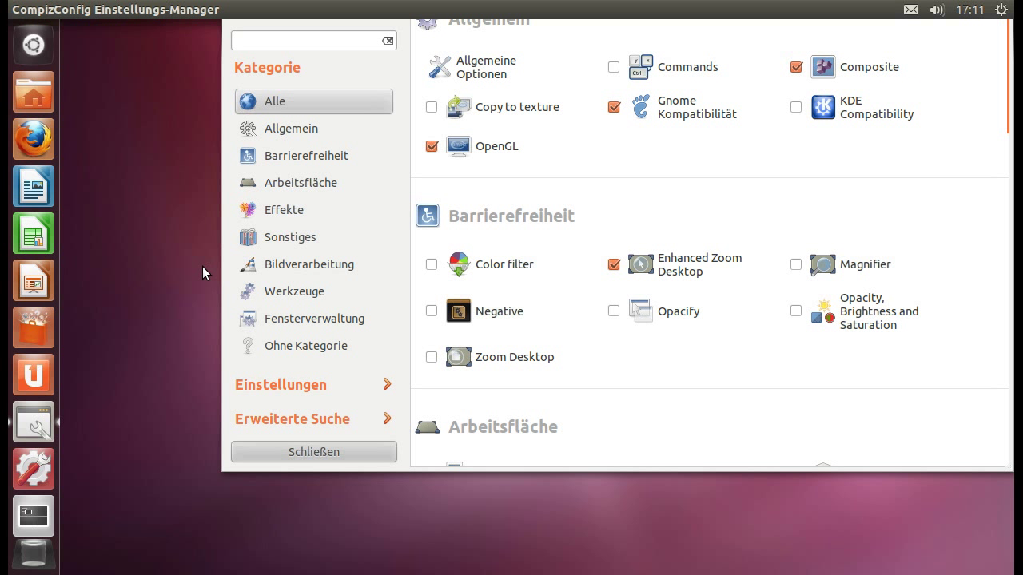
{"action": "mouse_move", "coordinate": [176, 178]}
{"action": "left_mouse_down"}
{"action": "mouse_move", "coordinate": [163, 333]}
{"action": "mouse_move", "coordinate": [185, 152]}
{"action": "mouse_move", "coordinate": [142, 284]}
{"action": "mouse_move", "coordinate": [269, 392]}
{"action": "mouse_move", "coordinate": [244, 204]}
{"action": "left_mouse_up"}
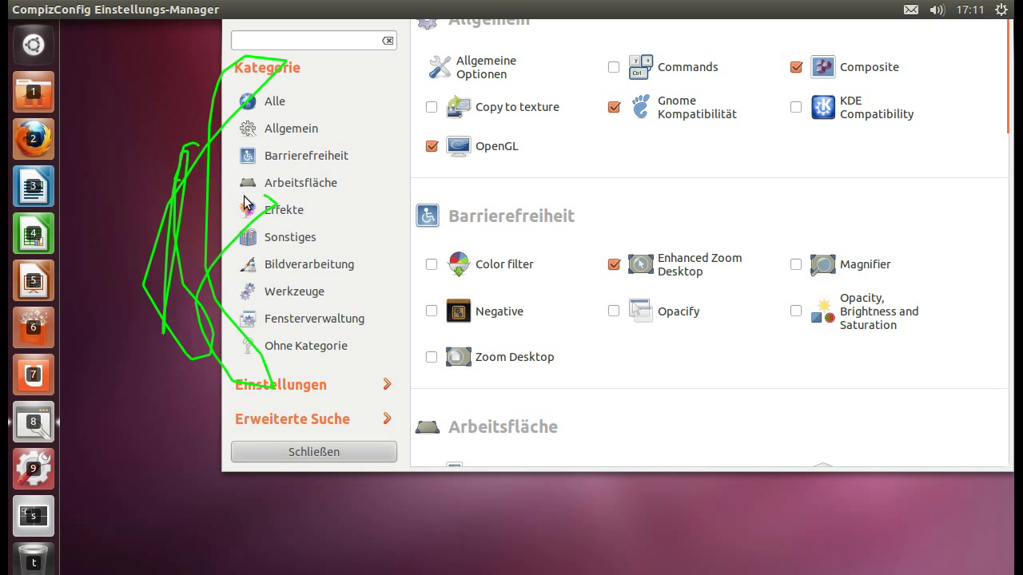
{"action": "key", "text": "super+alt+k"}
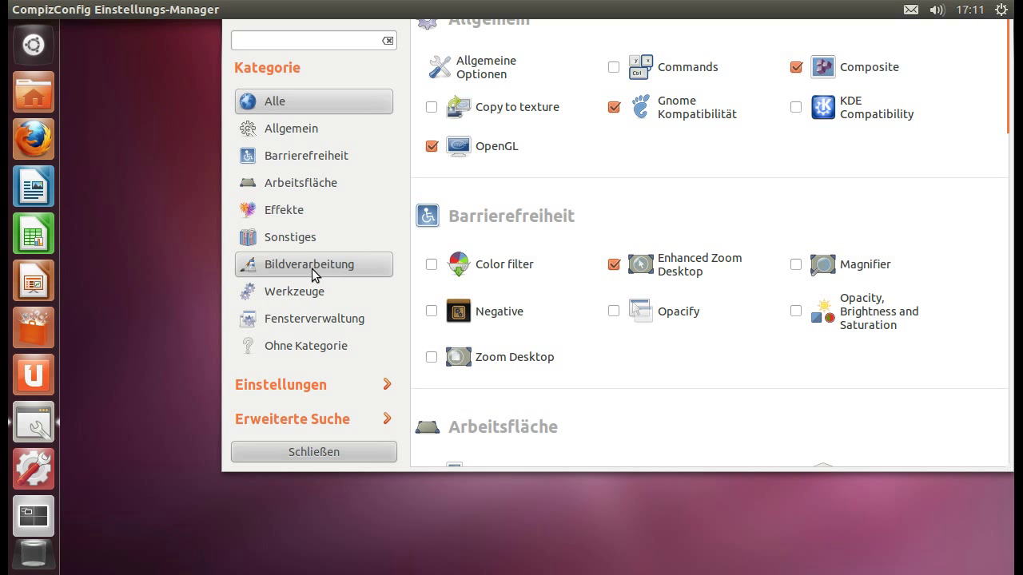
- In the Auf den Bildschirm zeichnen plugin under Sonstiges, set the Initiate Free Draw binding to <Alt>Button1 and return to the plugin list
{"action": "left_click", "coordinate": [278, 239]}
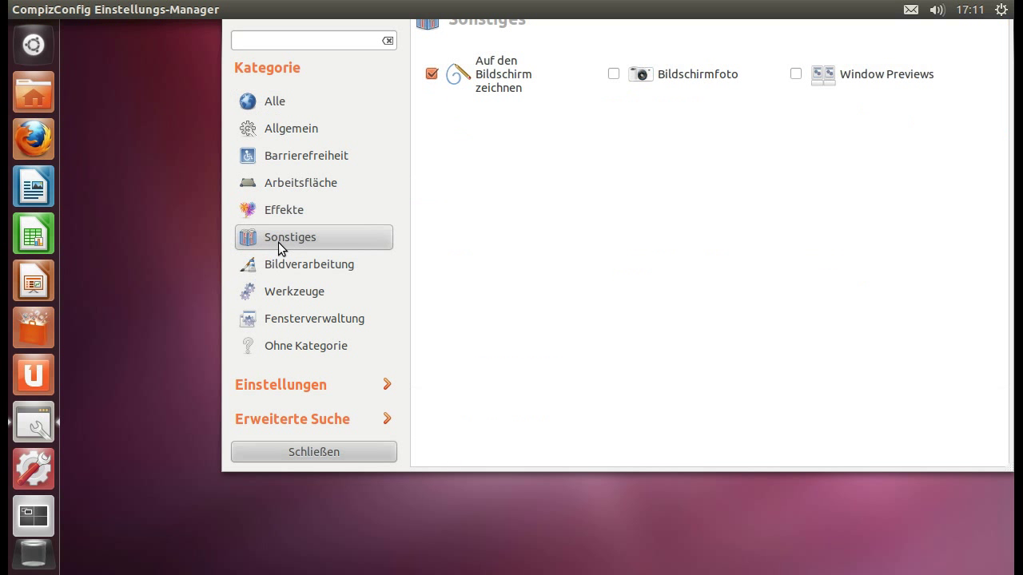
{"action": "left_click", "coordinate": [521, 75]}
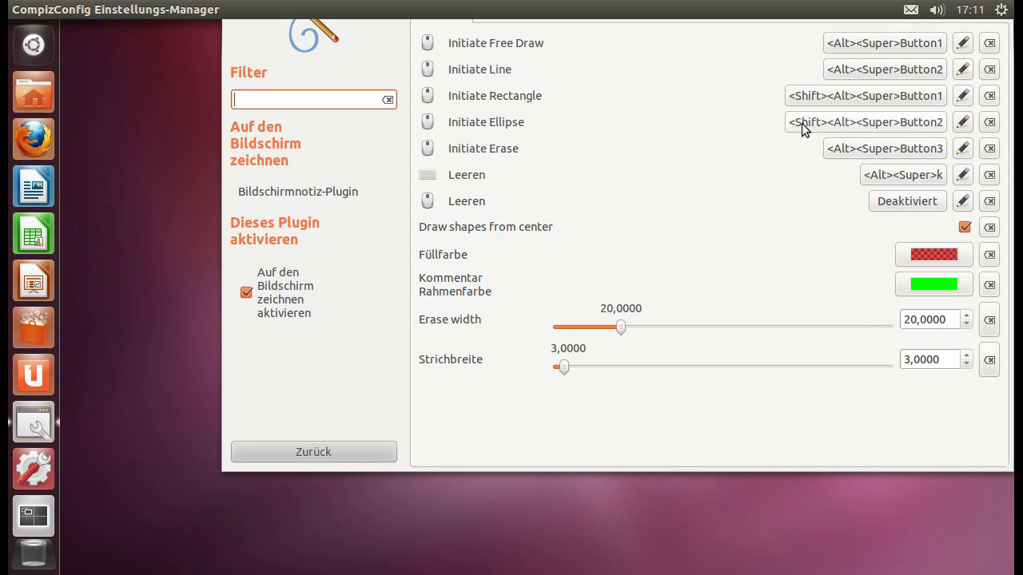
{"action": "left_click", "coordinate": [839, 46]}
{"action": "left_click", "coordinate": [554, 346]}
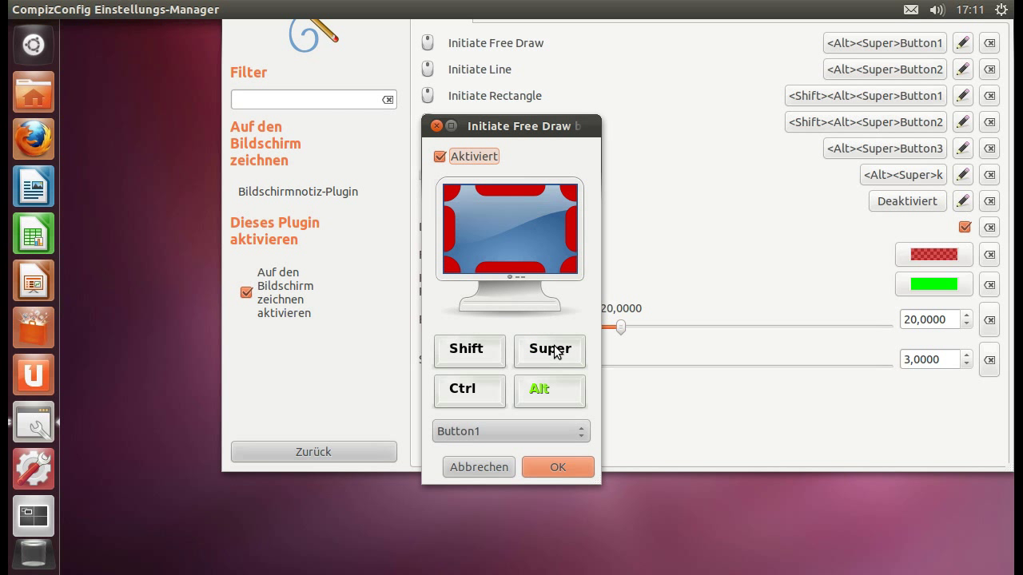
{"action": "left_click", "coordinate": [557, 467]}
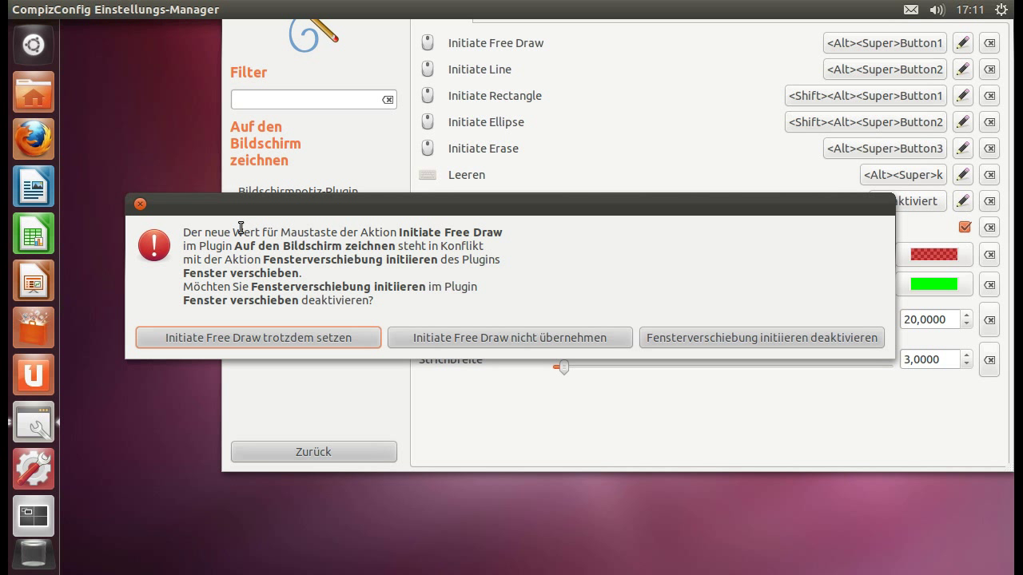
{"action": "left_click", "coordinate": [140, 205]}
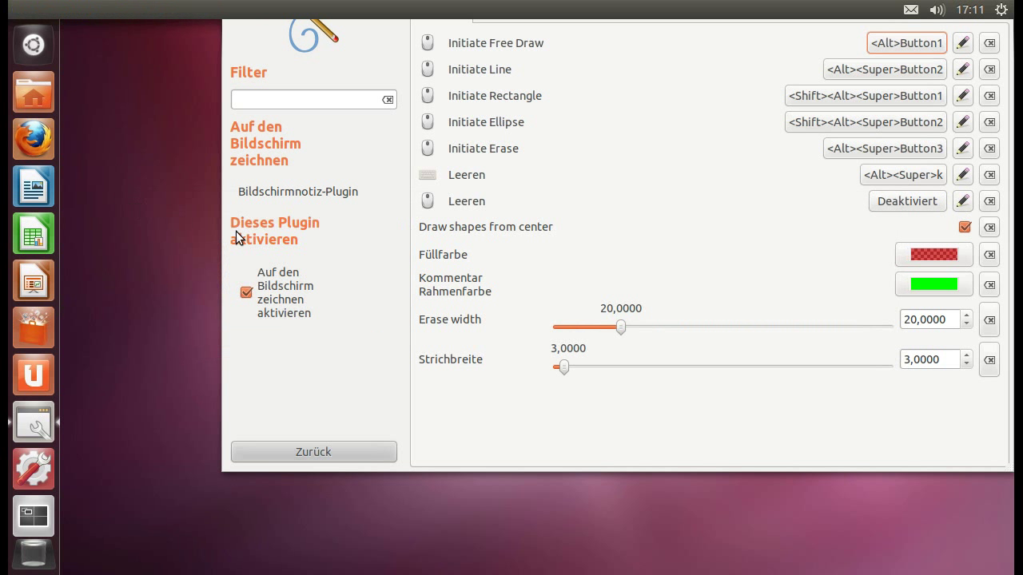
{"action": "left_click", "coordinate": [265, 453]}
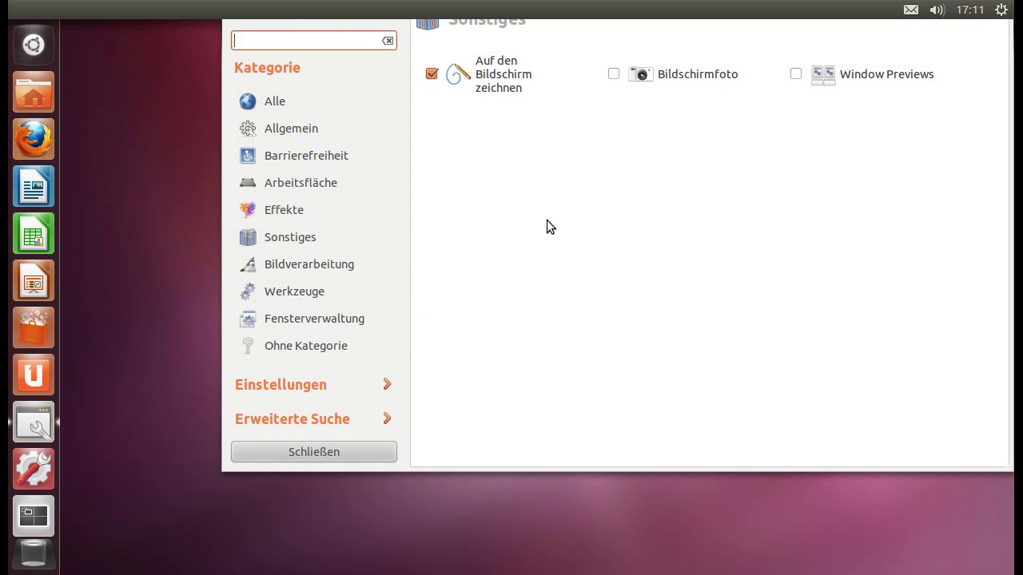
- Deactivate the Auf den Bildschirm zeichnen plugin and activate it again, ignoring the shortcut conflicts
{"action": "left_click", "coordinate": [435, 74]}
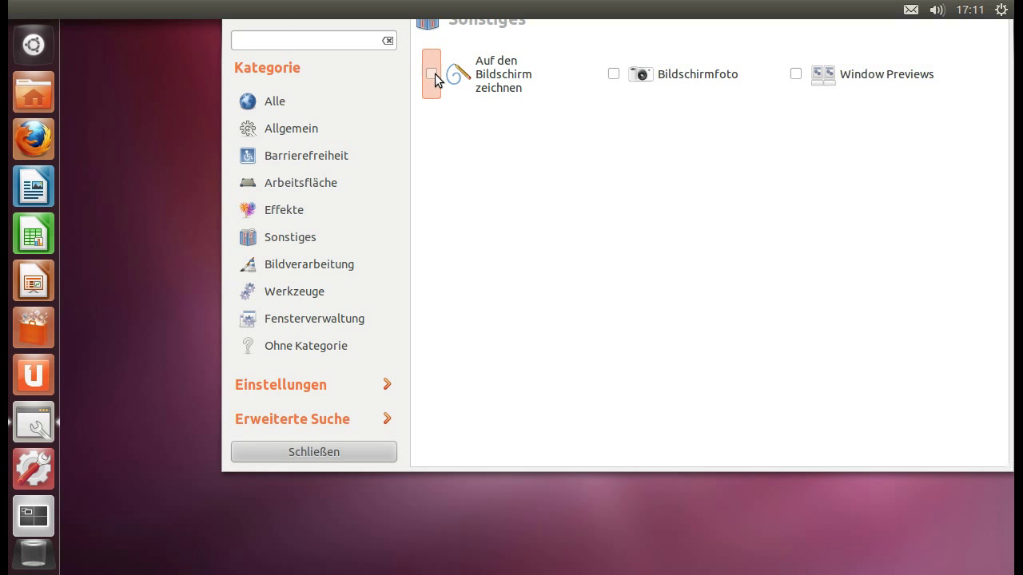
{"action": "left_click", "coordinate": [491, 86]}
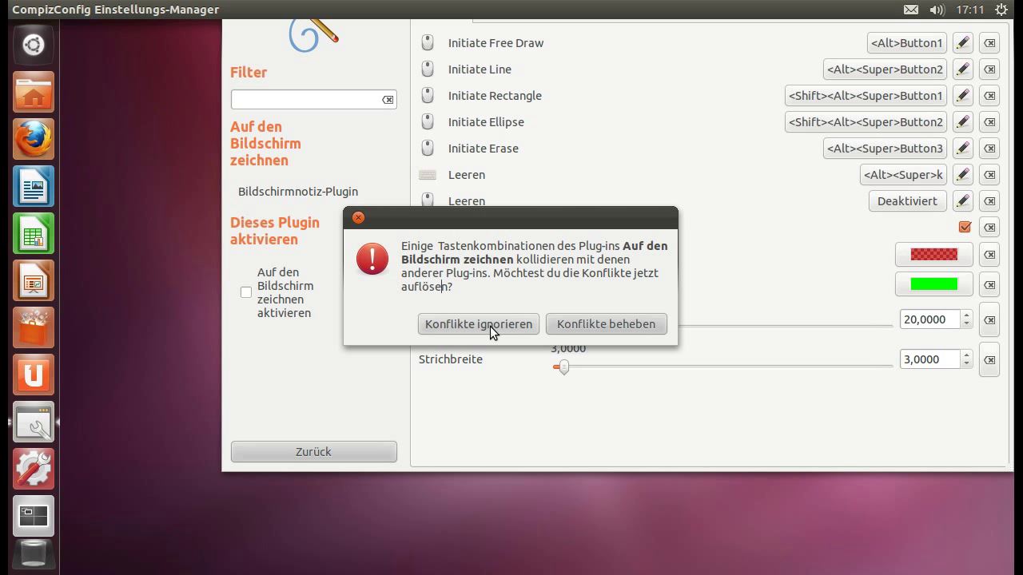
{"action": "left_click", "coordinate": [490, 326]}
{"action": "left_click", "coordinate": [361, 452]}
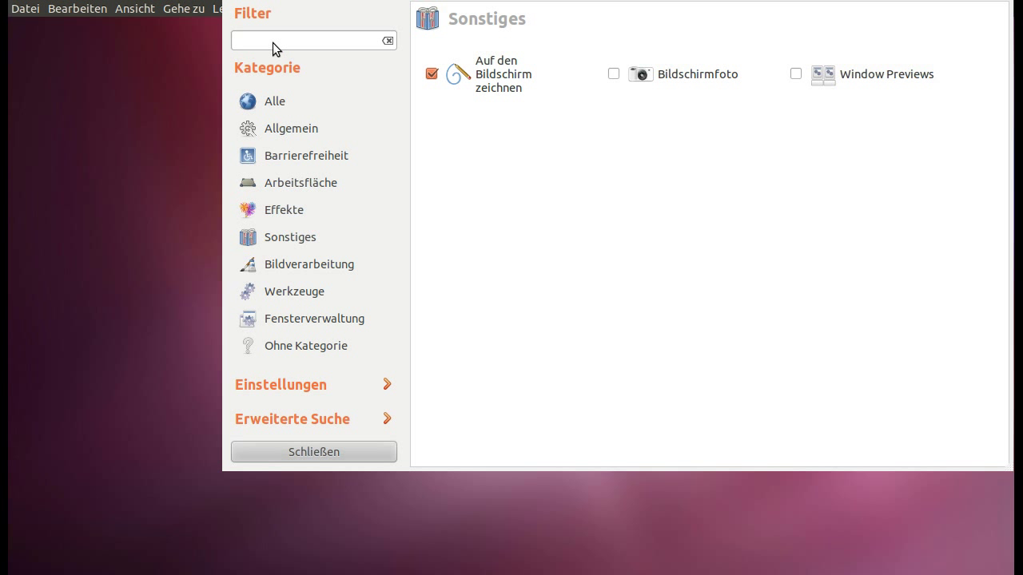
- Review the settings of the Auf den Bildschirm zeichnen plugin and display the plugins in the Effekte category
{"action": "left_click", "coordinate": [272, 100]}
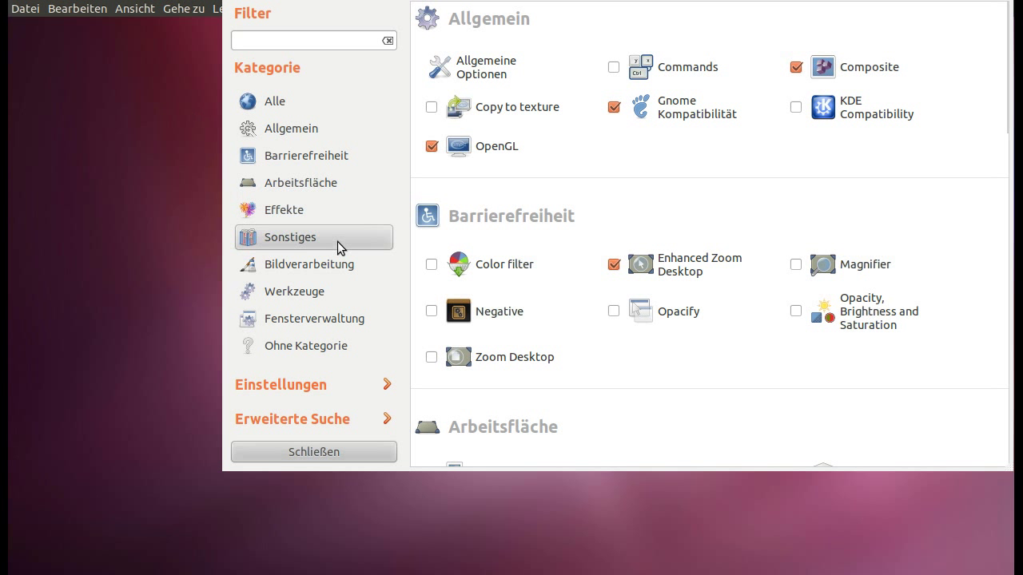
{"action": "left_click", "coordinate": [302, 270]}
{"action": "left_click", "coordinate": [489, 77]}
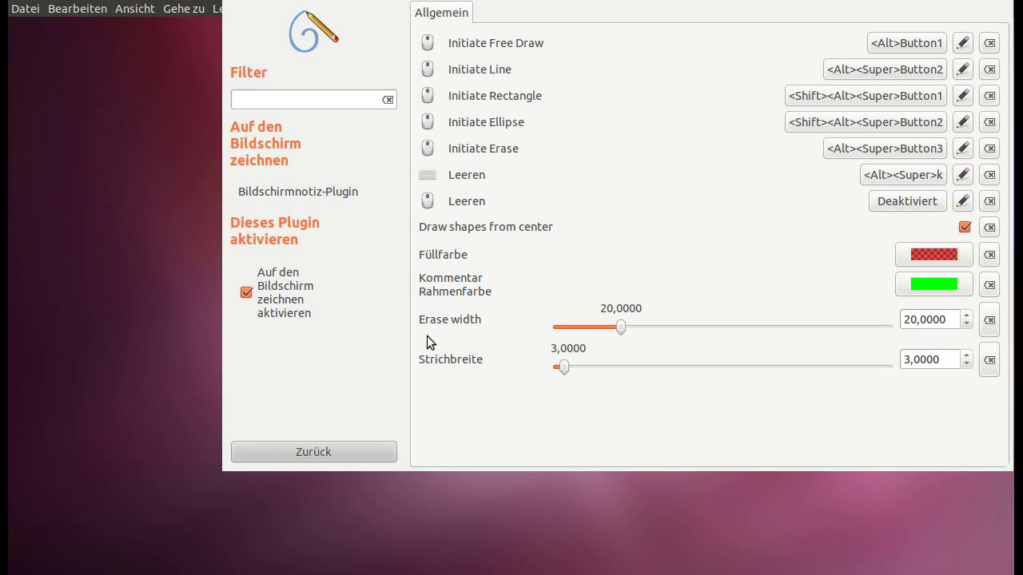
{"action": "left_click", "coordinate": [314, 453]}
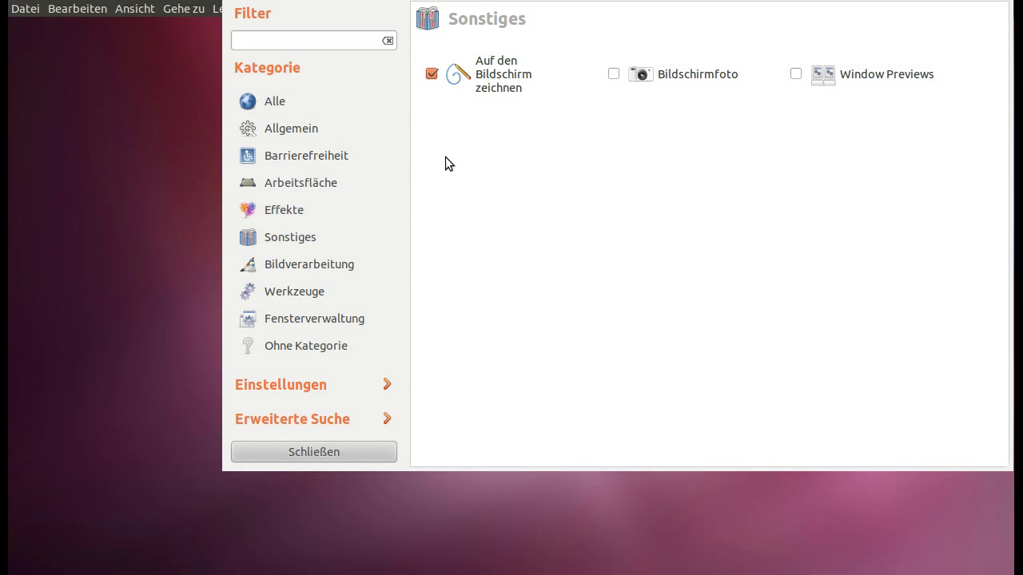
{"action": "left_click", "coordinate": [286, 209]}
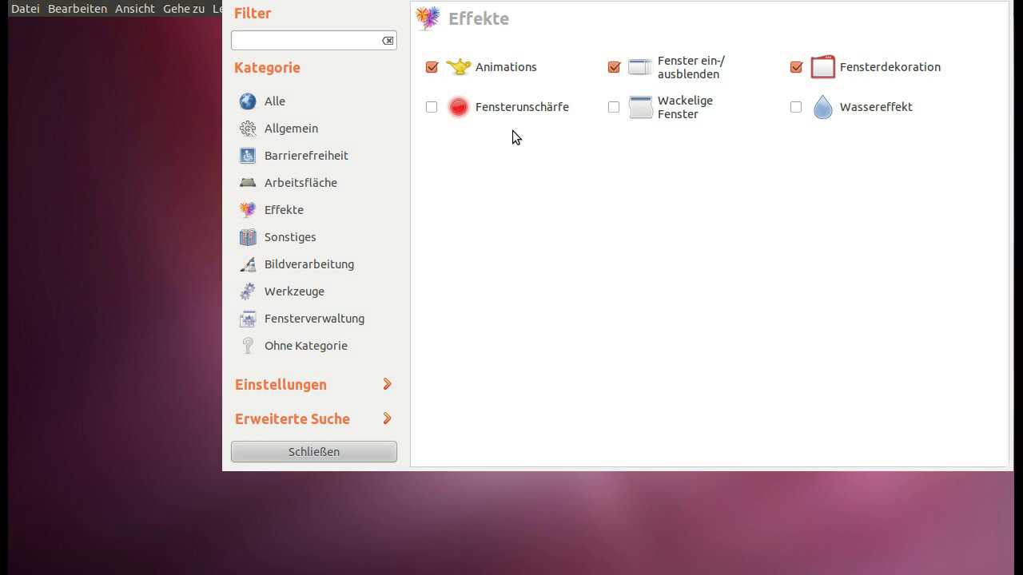
- Look through the Barrierefreiheit, Alle, Allgemein, Arbeitsfläche, Effekte and Sonstiges plugin categories, ending on Effekte
{"action": "left_click", "coordinate": [284, 154]}
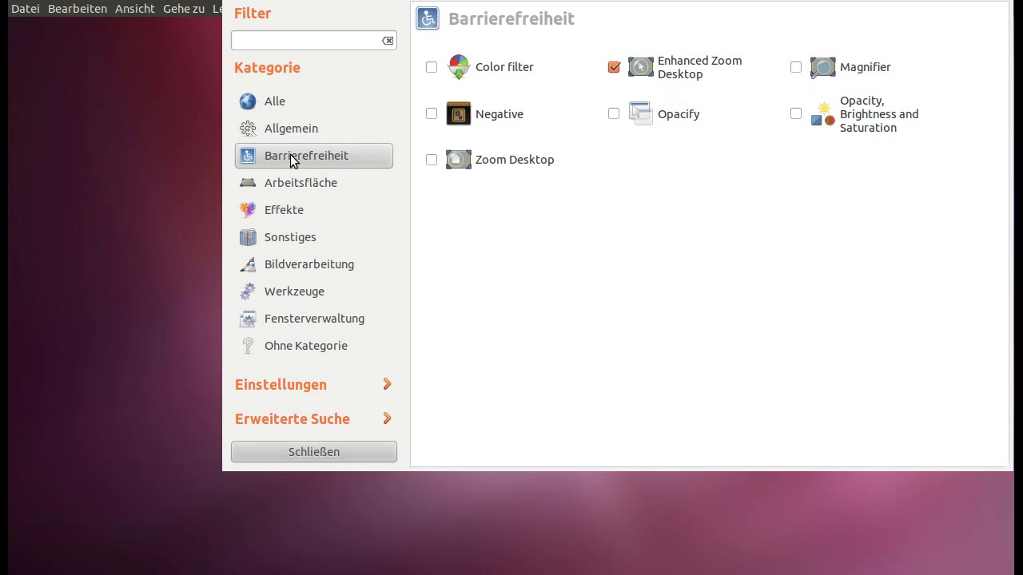
{"action": "left_click", "coordinate": [294, 107]}
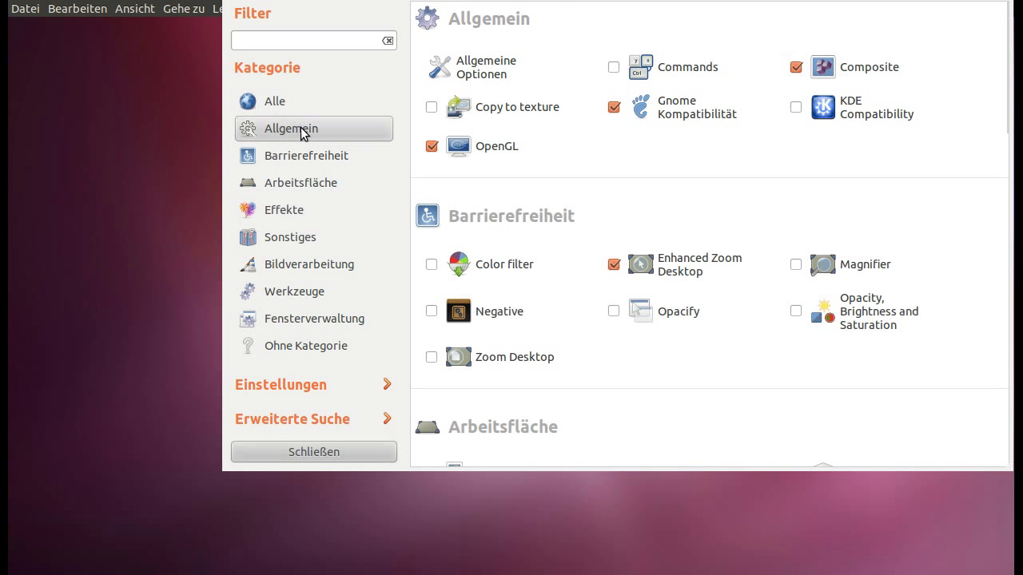
{"action": "left_click", "coordinate": [302, 132]}
{"action": "left_click", "coordinate": [305, 153]}
{"action": "left_click", "coordinate": [306, 183]}
{"action": "left_click", "coordinate": [302, 211]}
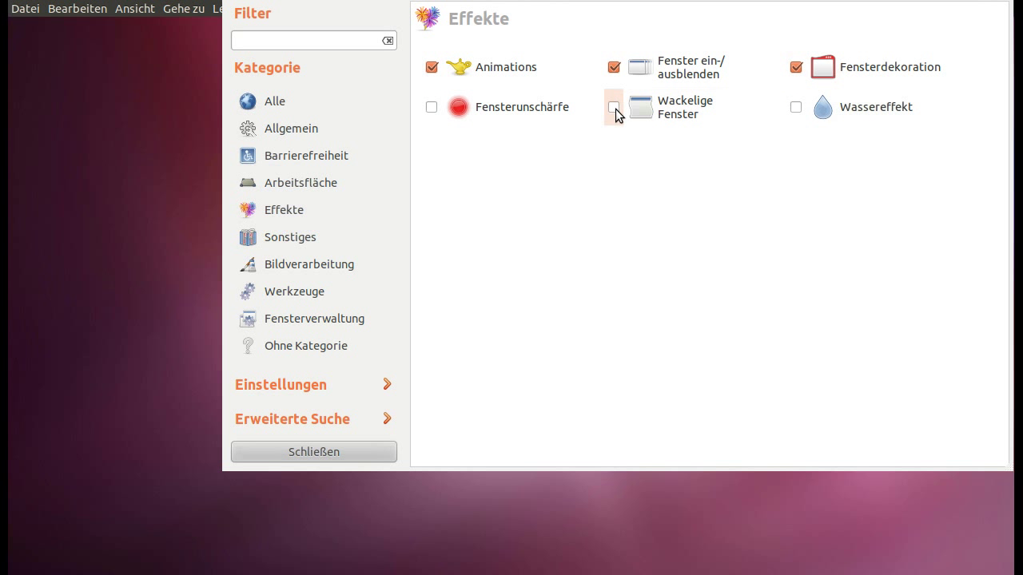
{"action": "left_click", "coordinate": [301, 238]}
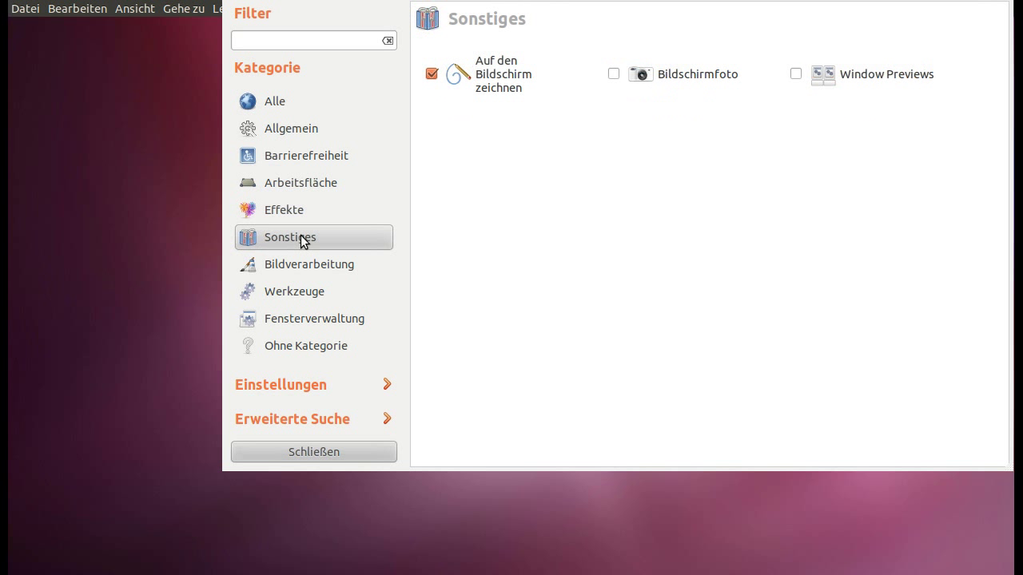
{"action": "left_click", "coordinate": [293, 211]}
{"action": "left_click", "coordinate": [290, 209]}
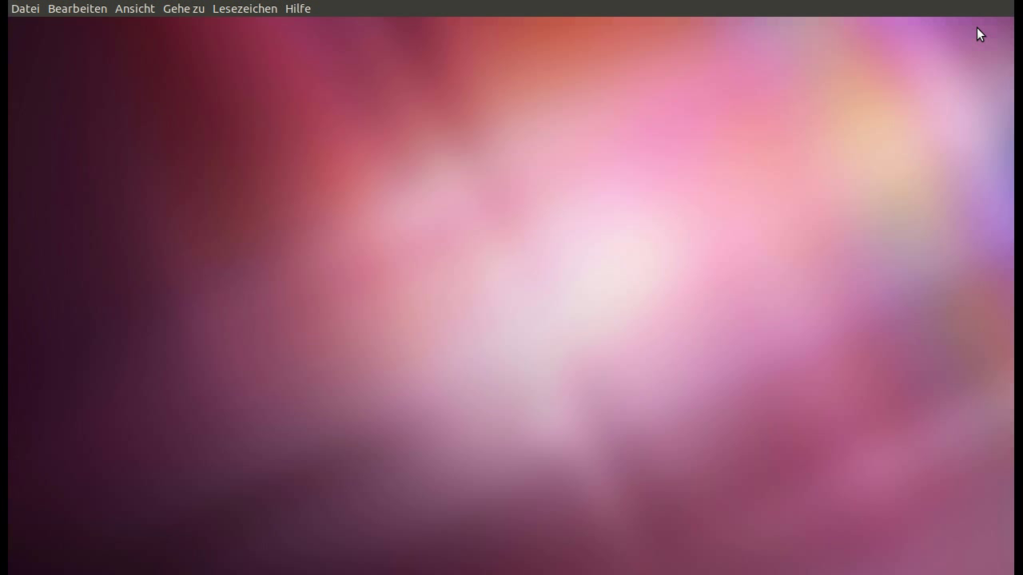
- Restart the Unity desktop from a new terminal with sudo unity, authenticate with the account password, and close the terminal despite its running process
{"action": "left_click", "coordinate": [471, 330]}
{"action": "key", "text": "ctrl+alt+t"}
{"action": "left_click_drag", "start_coordinate": [283, 27], "coordinate": [438, 171]}
{"action": "type", "text": "sudo "}
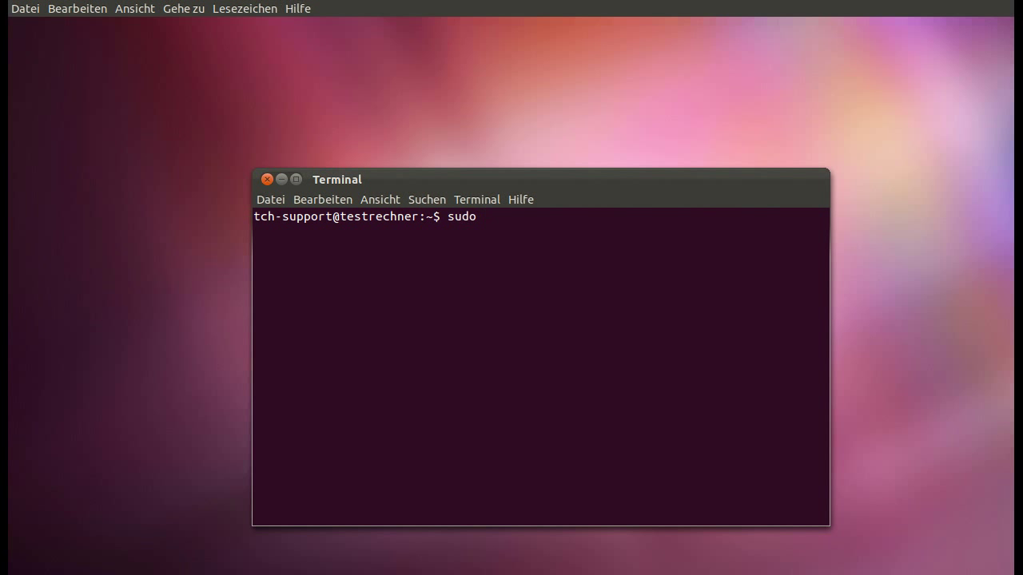
{"action": "type", "text": "unity"}
{"action": "key", "text": "Return"}
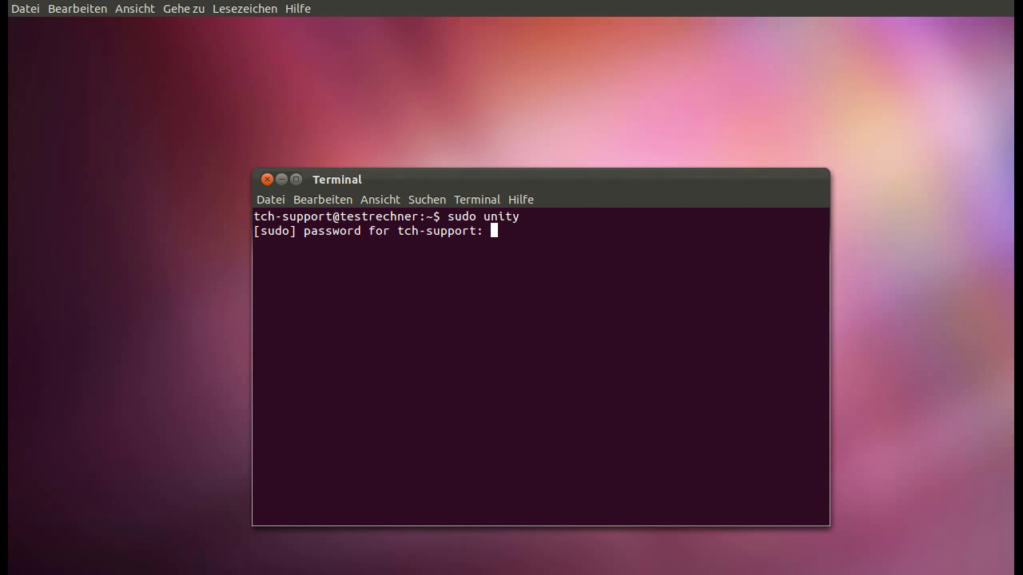
{"action": "key", "text": "Return"}
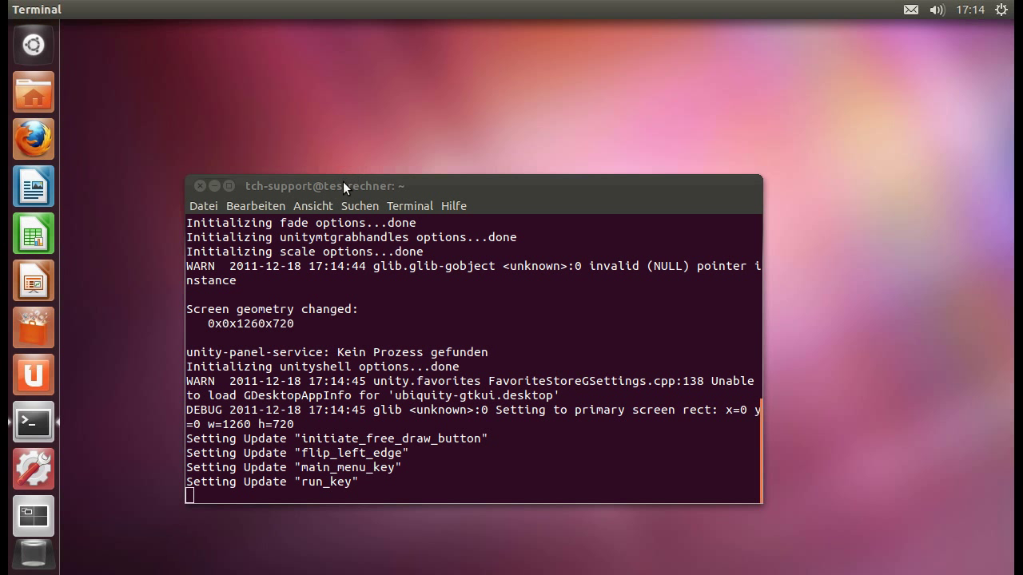
{"action": "left_click", "coordinate": [200, 185]}
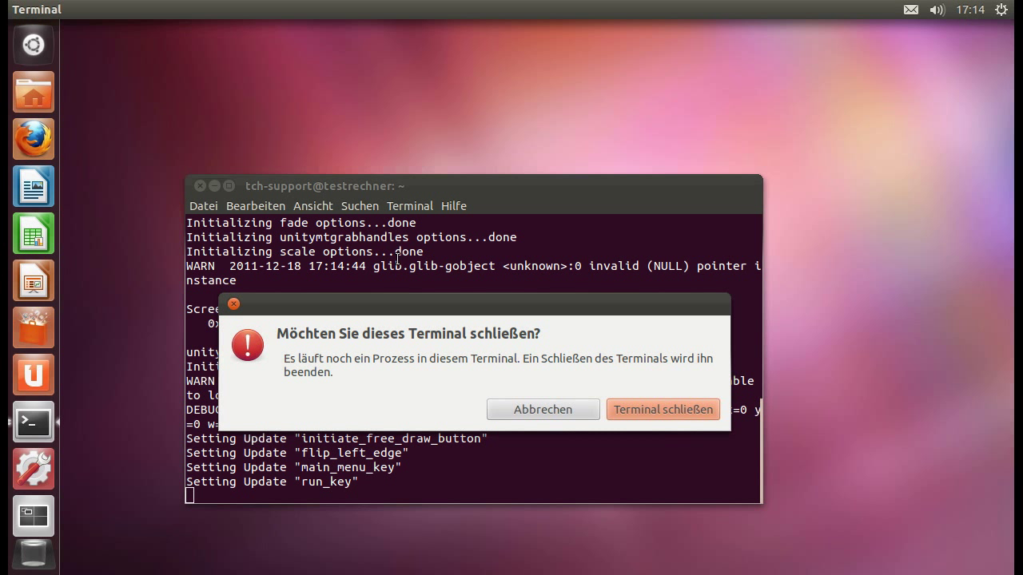
{"action": "left_click", "coordinate": [650, 414]}
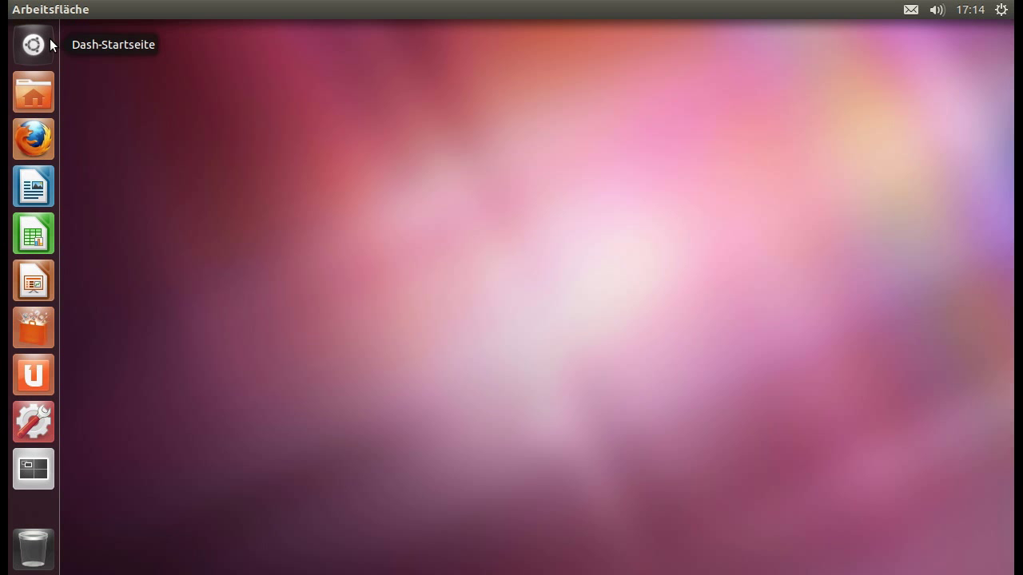
- Search the Dash for compiz, launch the CompizConfig Einstellungs-Manager, and close its window again
{"action": "left_click", "coordinate": [51, 42]}
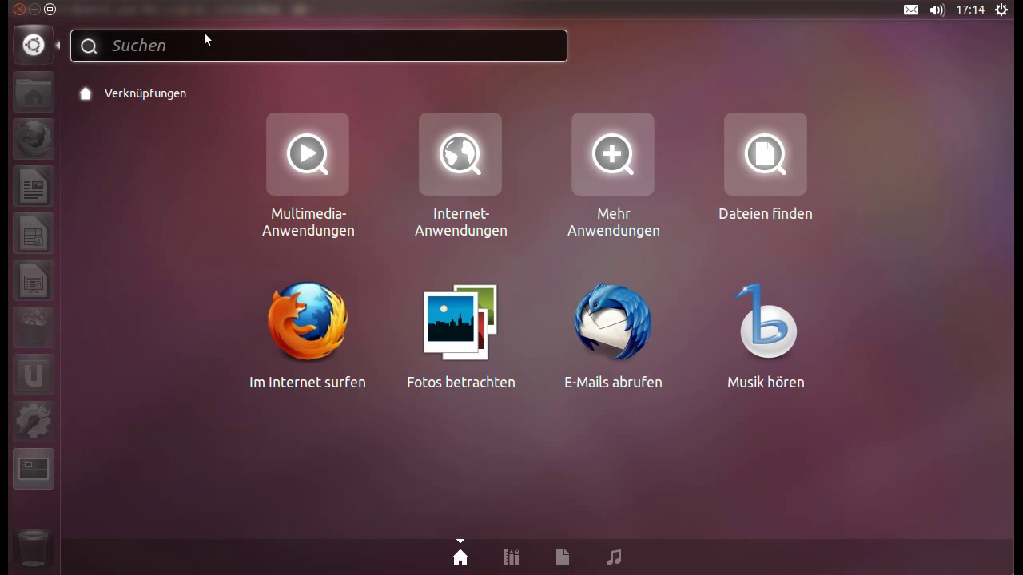
{"action": "type", "text": "compu"}
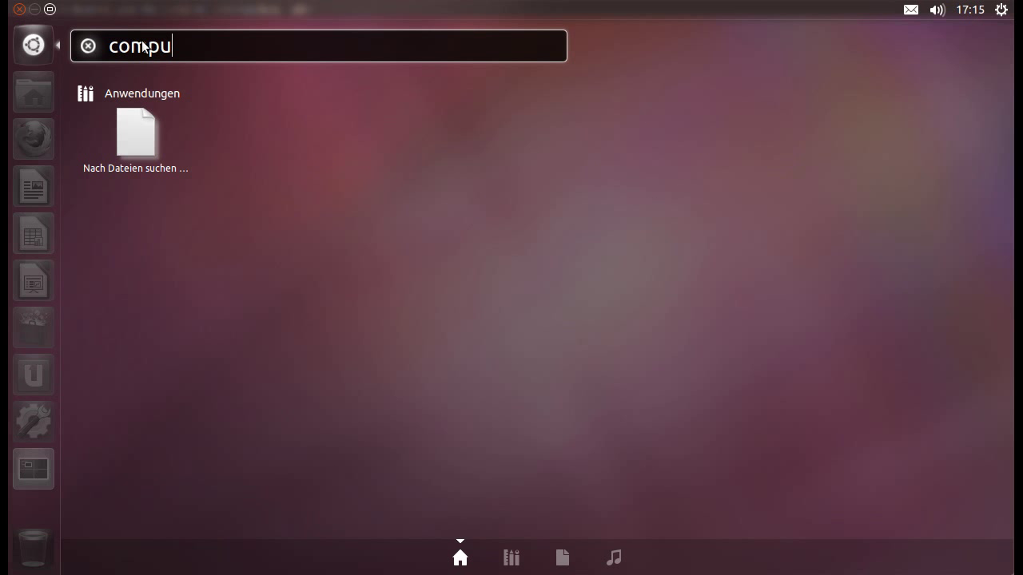
{"action": "key", "text": "BackSpace"}
{"action": "type", "text": "iz"}
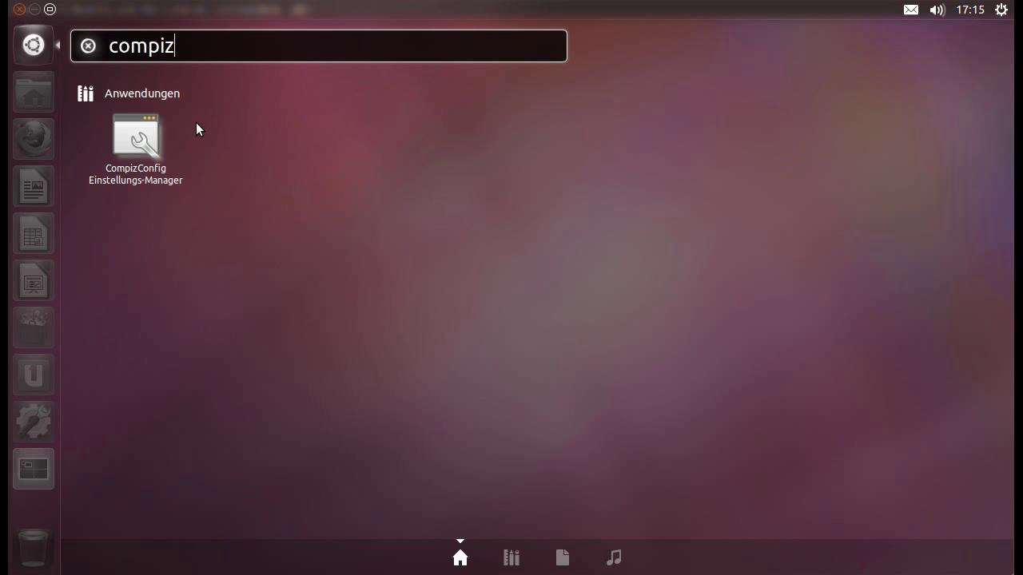
{"action": "left_click", "coordinate": [159, 142]}
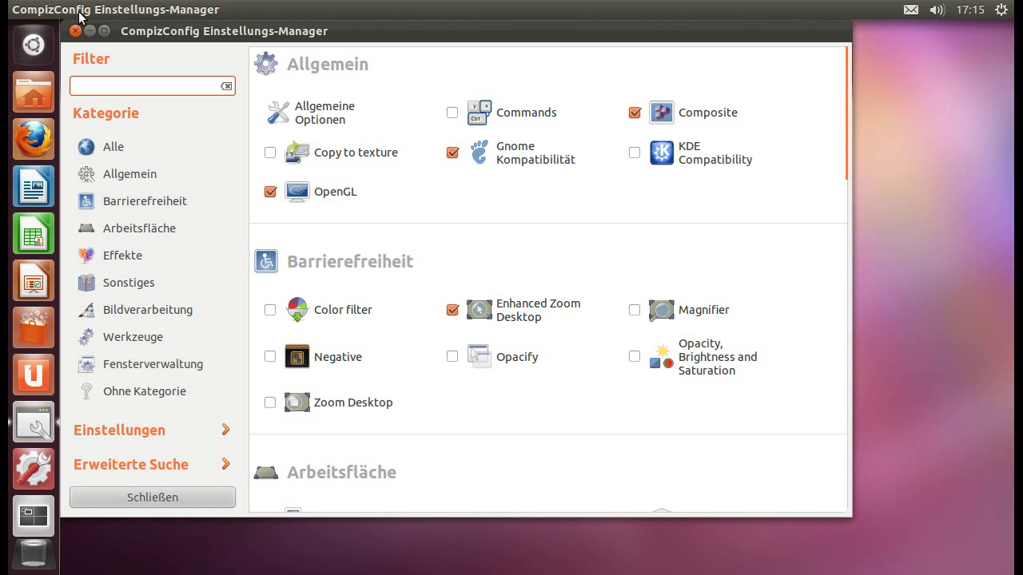
{"action": "left_click", "coordinate": [75, 31]}
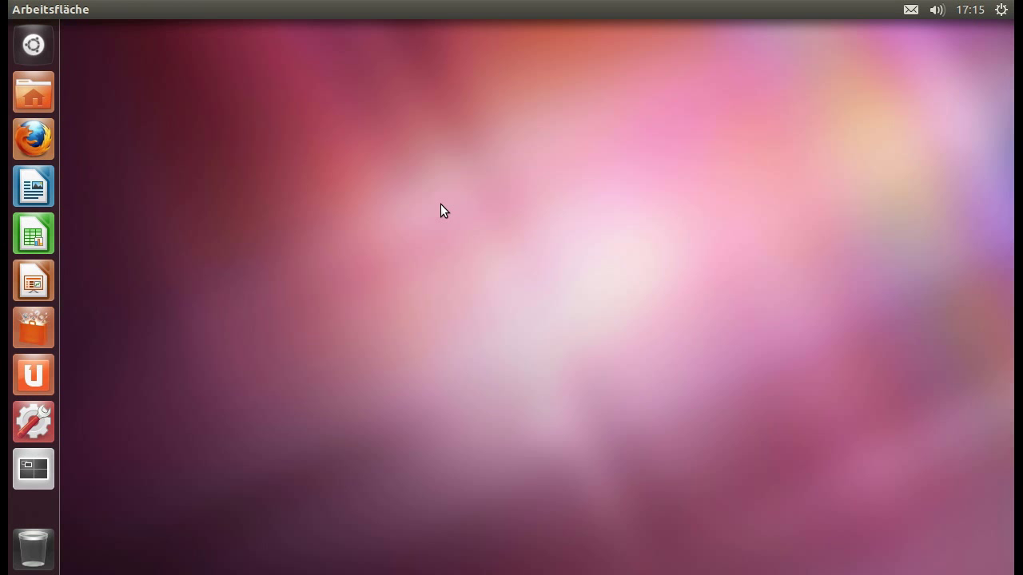